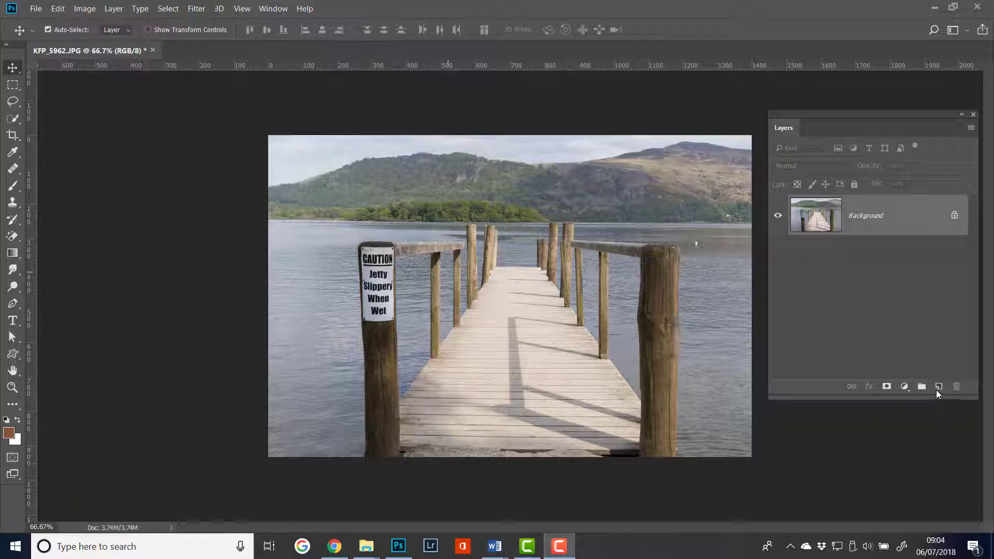
# - Add a brown (#86513a) Solid Color fill layer, Color Fill 1, over the jetty photo
pyautogui.click(905, 388)
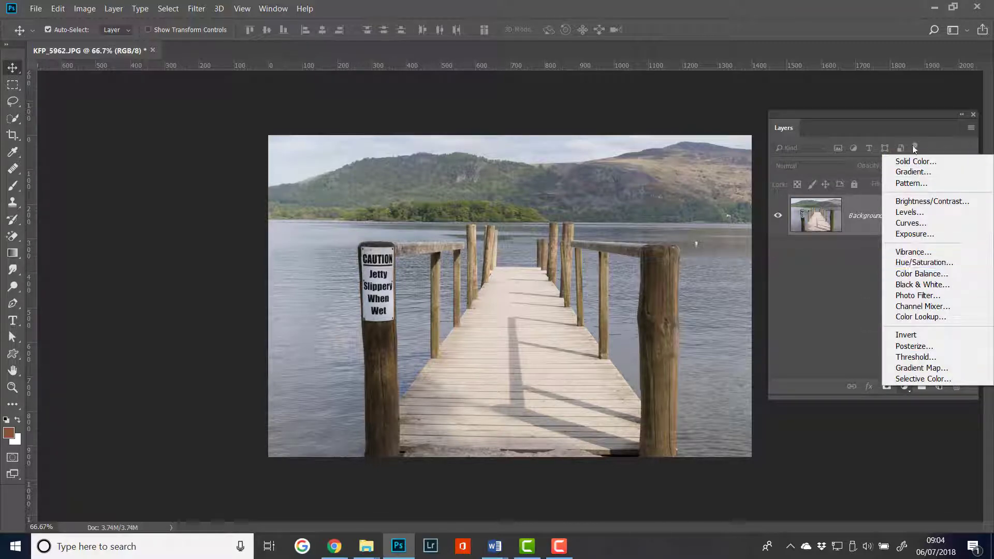
pyautogui.click(910, 161)
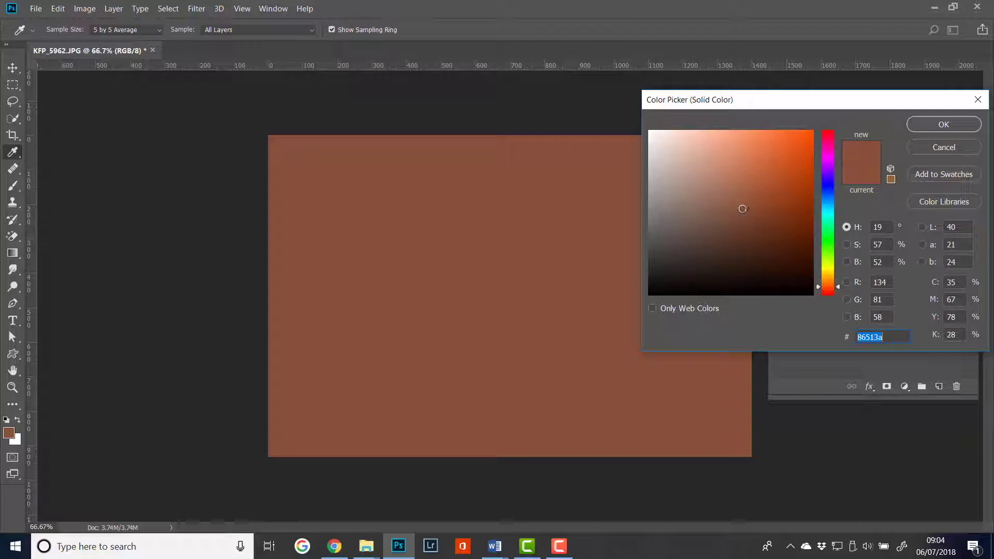
pyautogui.click(934, 125)
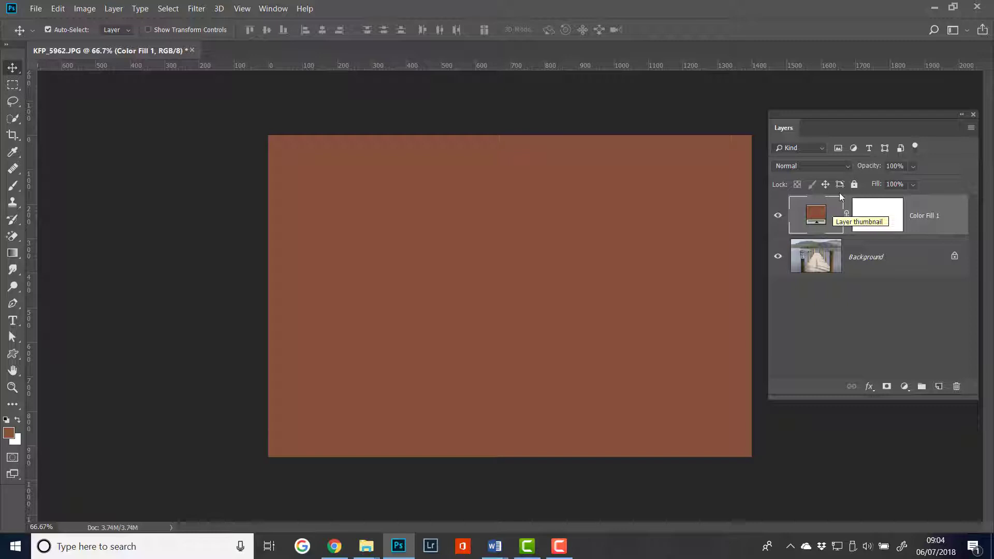
# - Try the Dissolve, Multiply and Color Burn blend modes on Color Fill 1
pyautogui.click(847, 169)
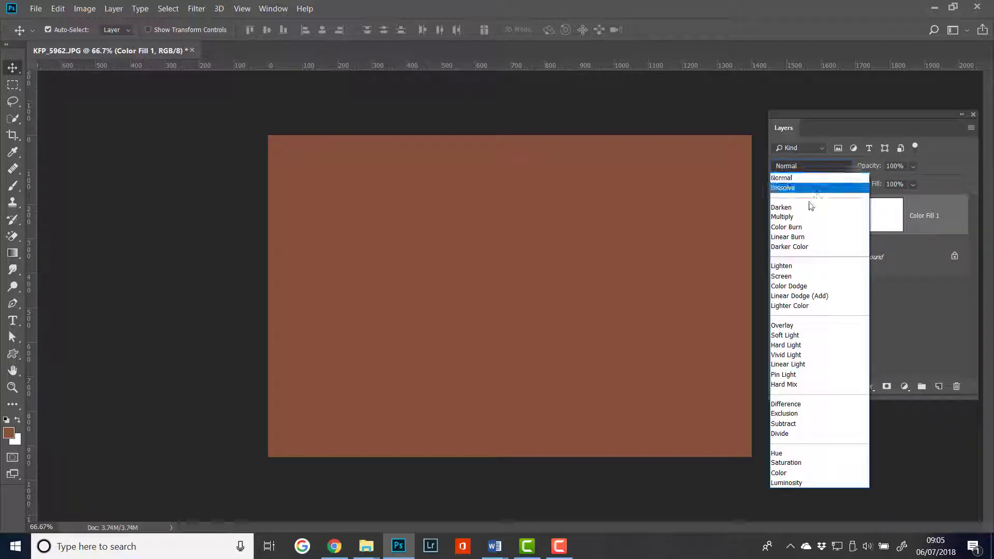
pyautogui.click(800, 188)
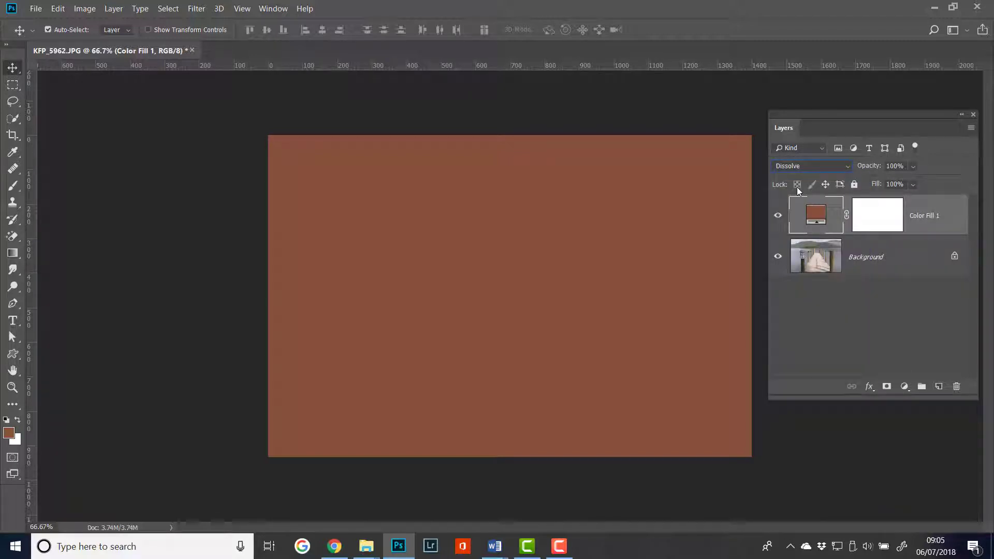
pyautogui.click(847, 168)
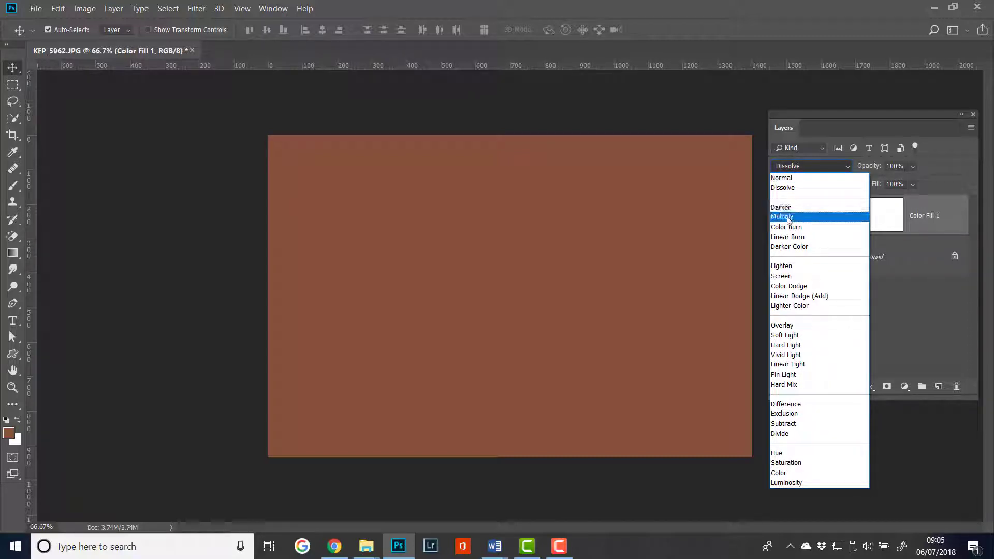
pyautogui.click(792, 218)
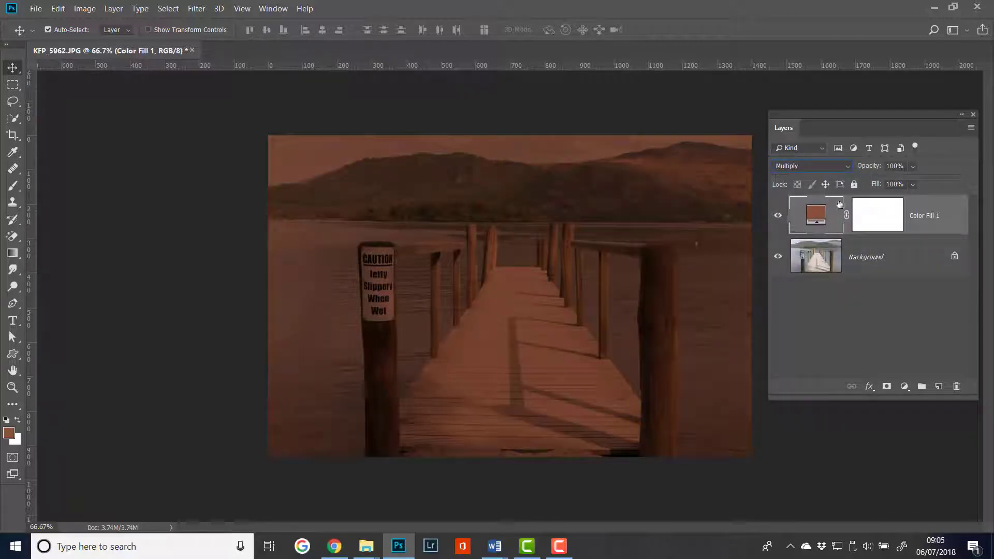
pyautogui.click(847, 167)
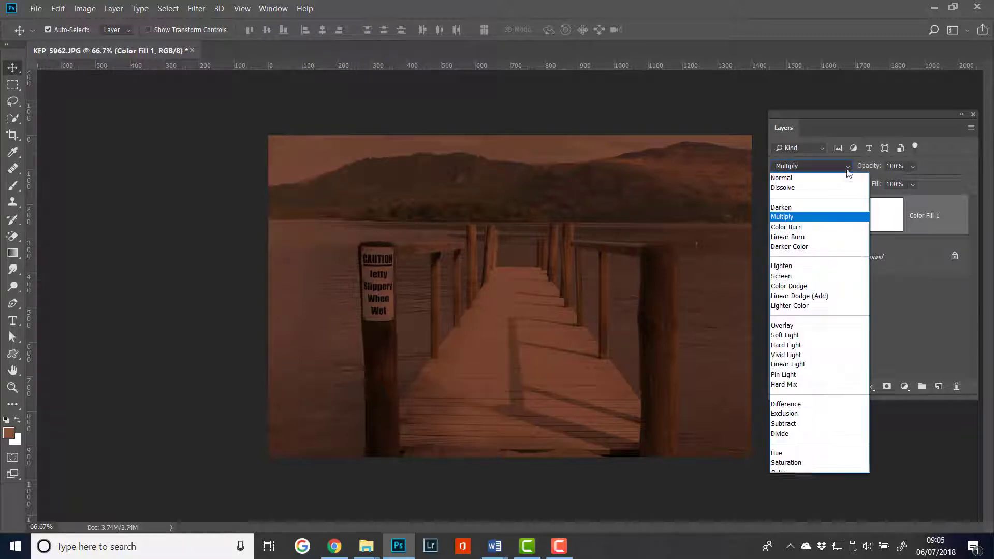
pyautogui.click(806, 231)
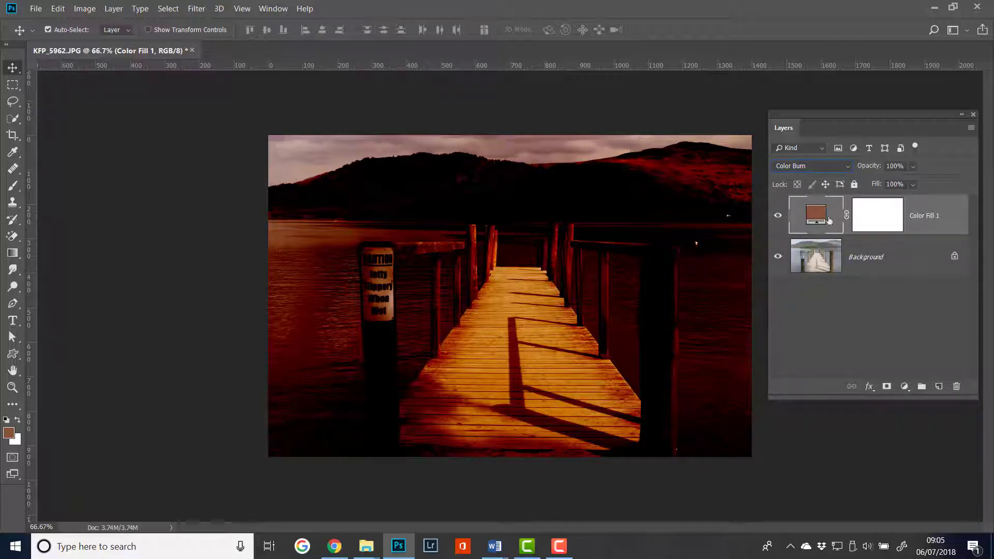
# - Return Color Fill 1 to Normal blend mode and select the Clone Stamp tool
pyautogui.click(846, 165)
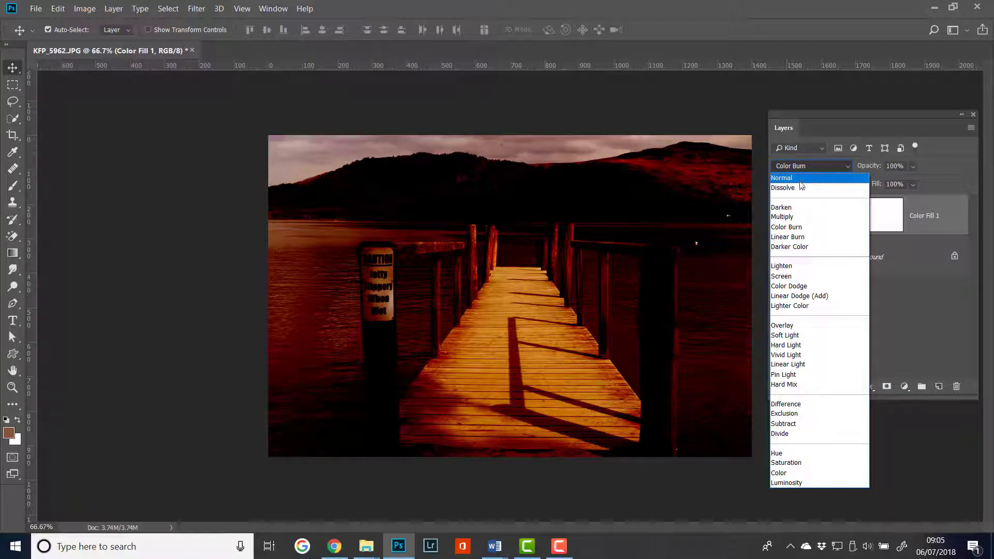
pyautogui.click(801, 180)
pyautogui.press('s')
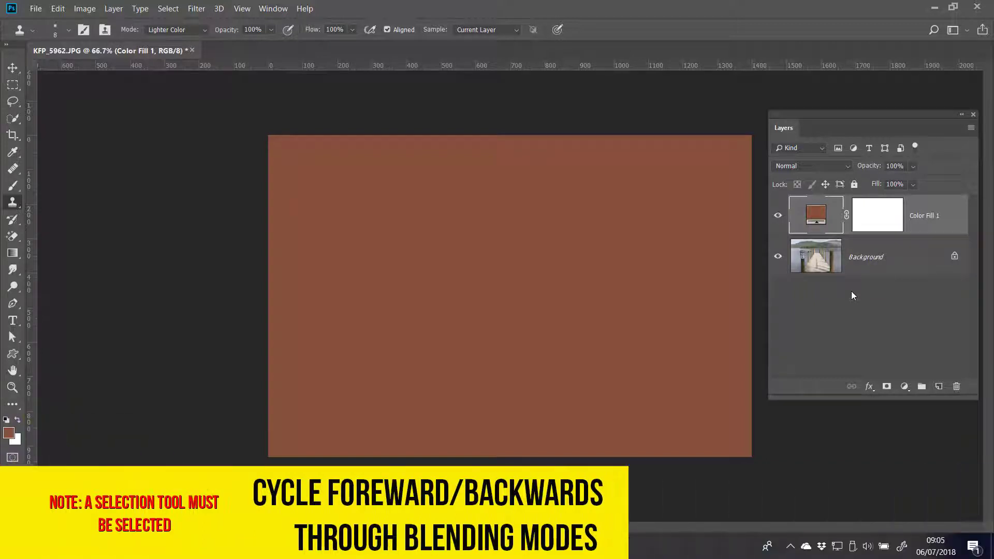
# - Cycle the Clone Stamp mode with Shift+plus/minus through Pin Light and Exclusion to Divide, then take the Move tool
pyautogui.hotkey('shift', '+')
pyautogui.hotkey('shift', '+')
pyautogui.hotkey('shift', '+')
pyautogui.hotkey('shift', '+')
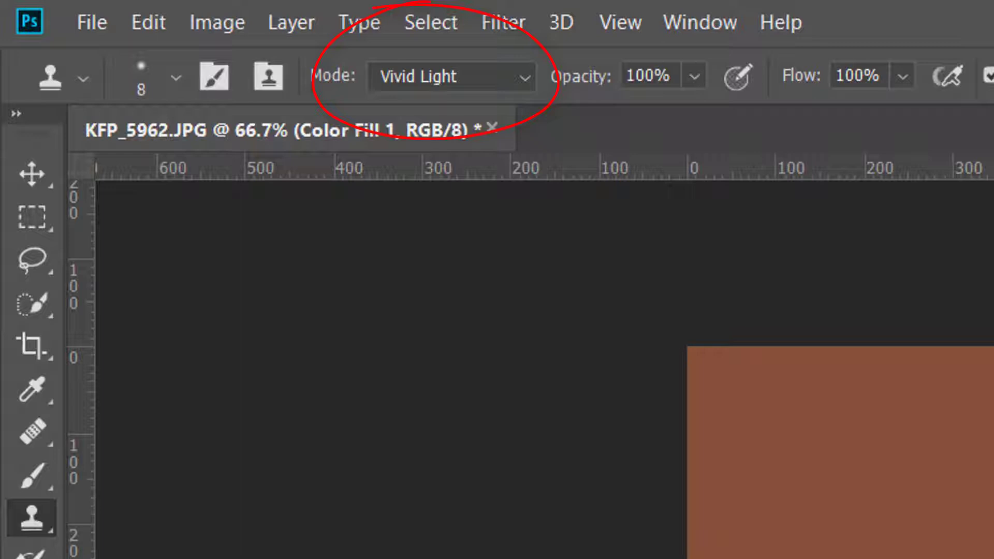
pyautogui.hotkey('shift', '+')
pyautogui.hotkey('shift', '+')
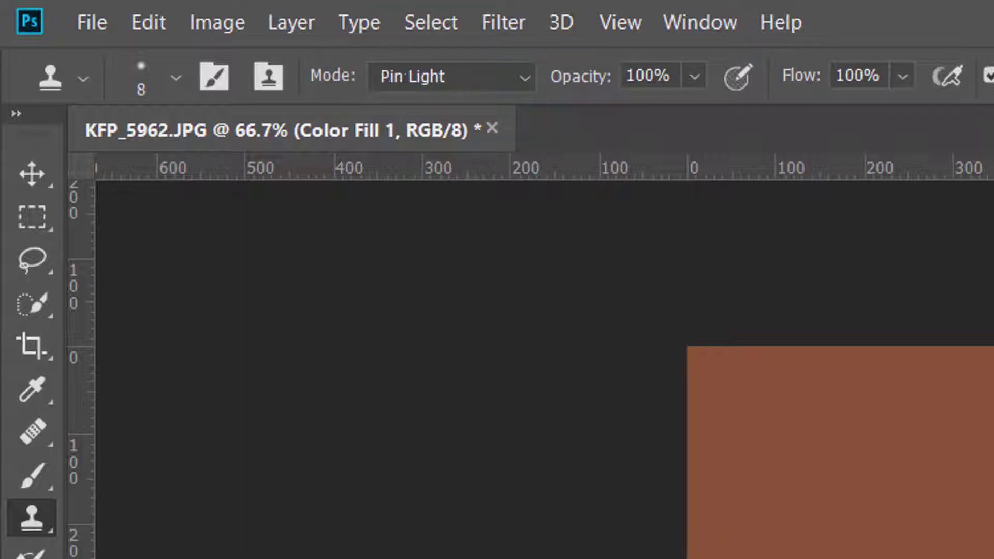
pyautogui.hotkey('shift', '+')
pyautogui.hotkey('shift', '+')
pyautogui.hotkey('shift', '+')
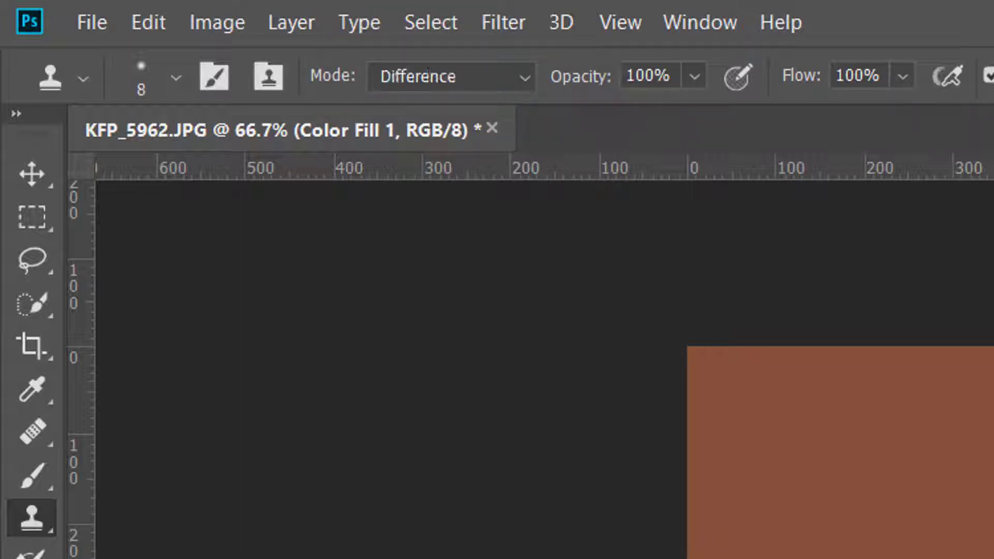
pyautogui.hotkey('shift', '+')
pyautogui.hotkey('shift', '+')
pyautogui.hotkey('shift', '+')
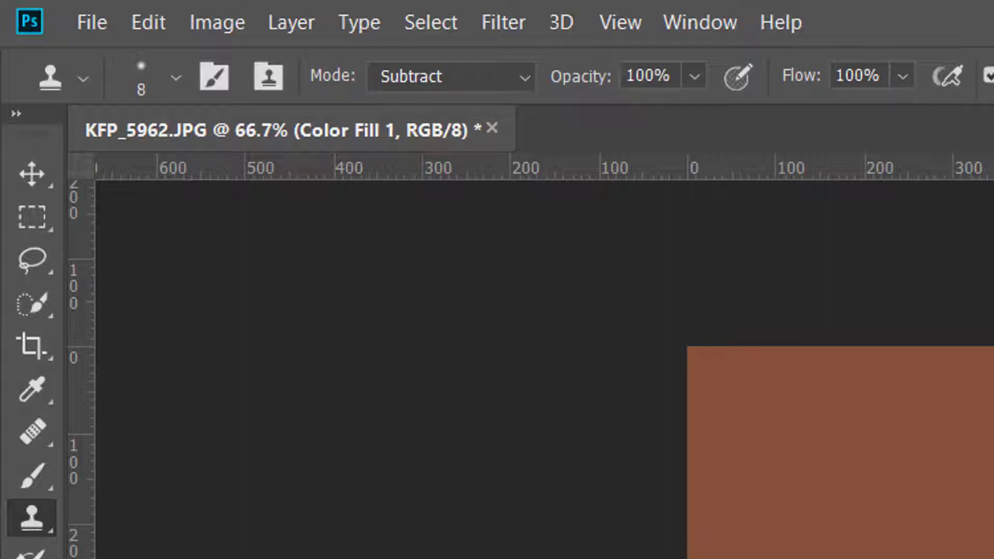
pyautogui.hotkey('shift', '-')
pyautogui.hotkey('shift', '-')
pyautogui.hotkey('shift', '-')
pyautogui.hotkey('shift', '-')
pyautogui.hotkey('shift', '-')
pyautogui.hotkey('shift', '-')
pyautogui.hotkey('shift', '-')
pyautogui.hotkey('shift', '+')
pyautogui.hotkey('shift', '+')
pyautogui.hotkey('shift', '+')
pyautogui.hotkey('shift', '+')
pyautogui.hotkey('shift', '+')
pyautogui.hotkey('shift', '+')
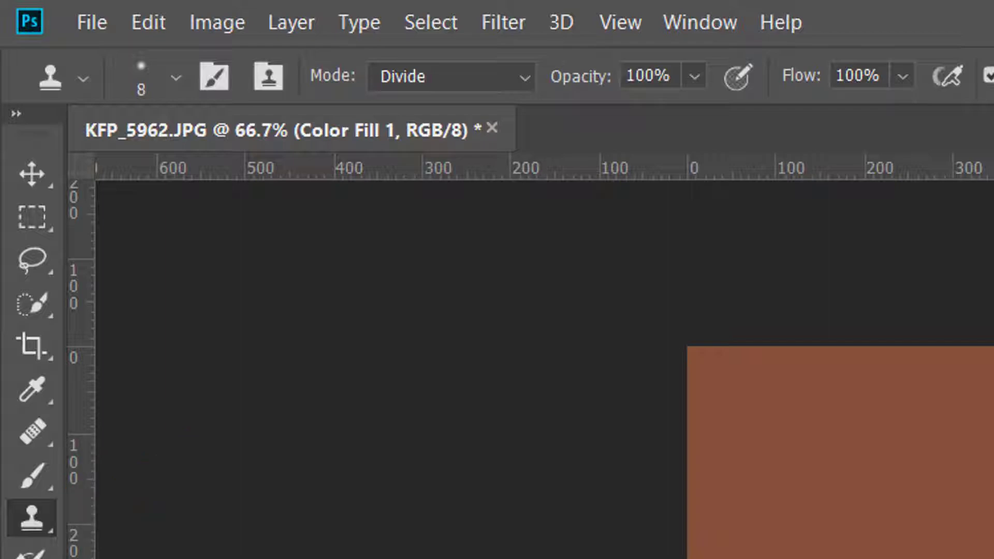
pyautogui.press('v')
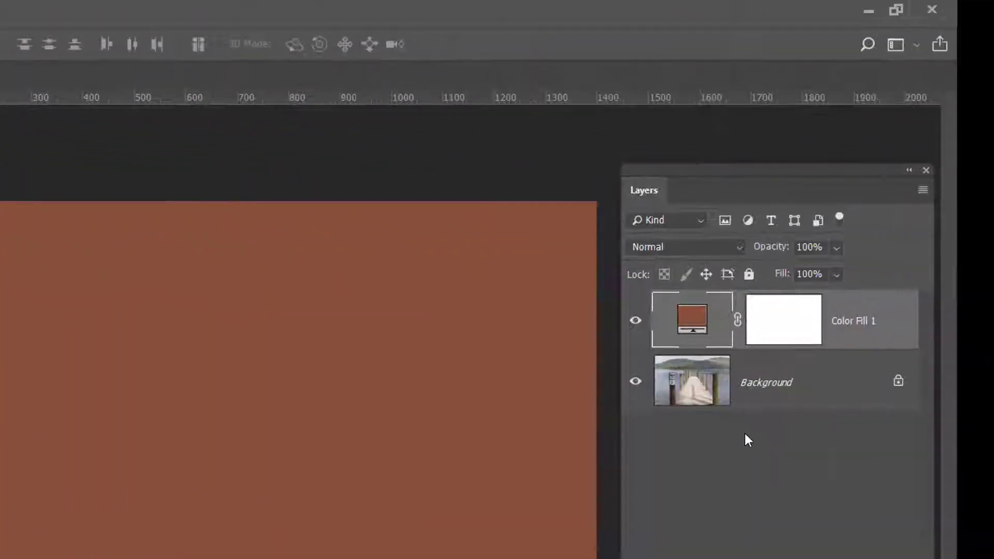
# - Cycle the fill layer's blend mode by keyboard through Dissolve, Color Burn, Screen, Lighten and Darker Color to Soft Light
pyautogui.hotkey('shift', '+')
pyautogui.hotkey('shift', '+')
pyautogui.hotkey('shift', '+')
pyautogui.hotkey('shift', '+')
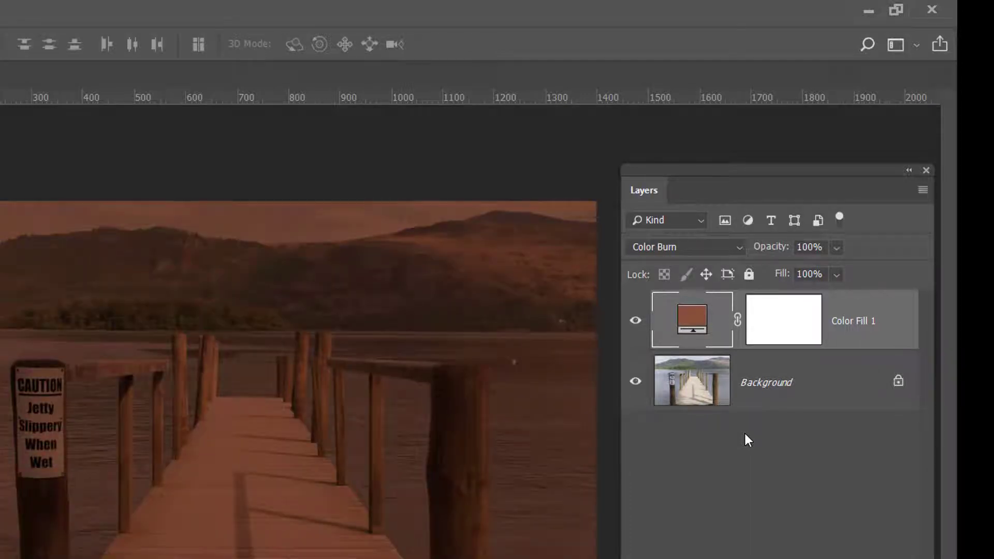
pyautogui.hotkey('shift', '+')
pyautogui.hotkey('shift', '+')
pyautogui.hotkey('shift', '+')
pyautogui.hotkey('shift', '+')
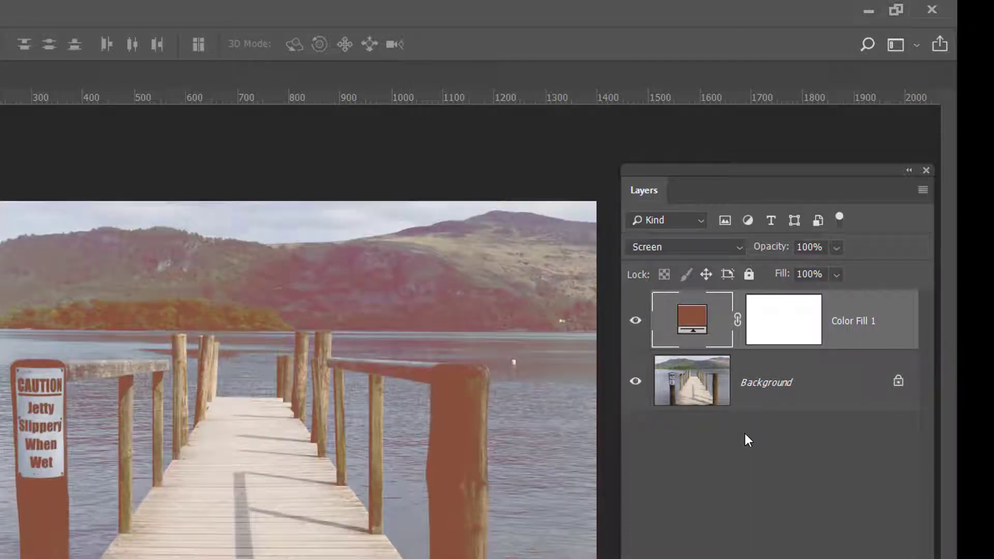
pyautogui.hotkey('shift', '+')
pyautogui.hotkey('shift', '+')
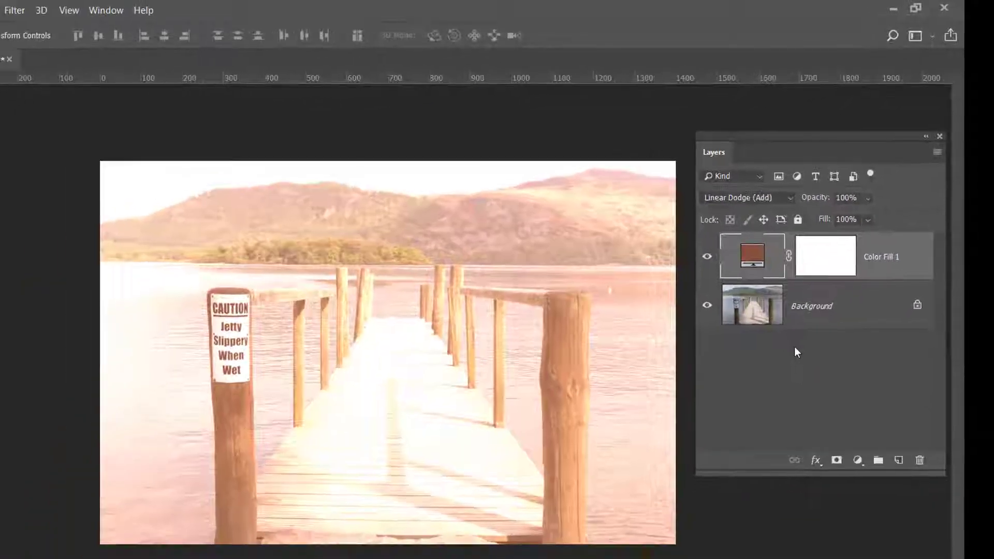
pyautogui.hotkey('shift', '-')
pyautogui.hotkey('shift', '-')
pyautogui.hotkey('shift', '-')
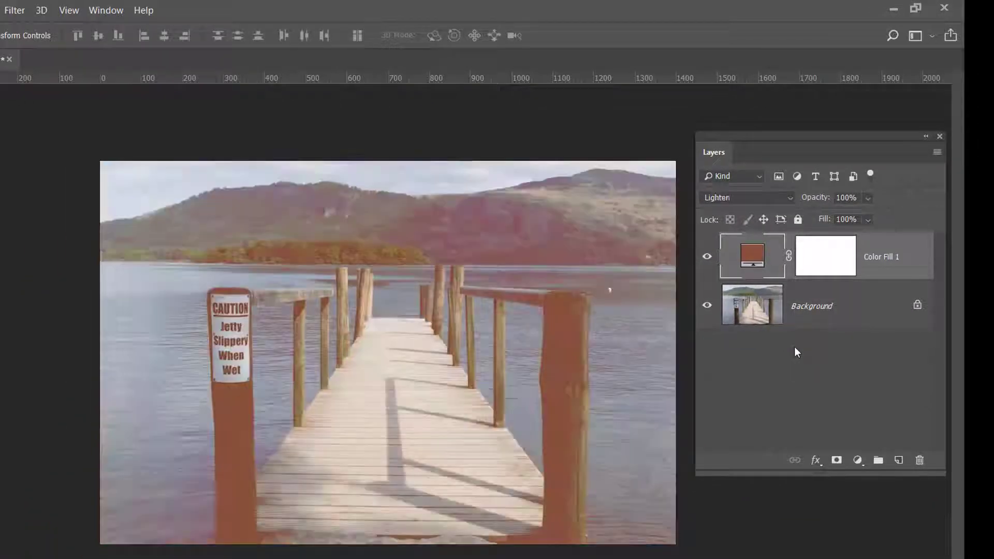
pyautogui.hotkey('shift', '-')
pyautogui.hotkey('shift', '+')
pyautogui.hotkey('shift', '+')
pyautogui.hotkey('shift', '+')
pyautogui.hotkey('shift', '+')
pyautogui.hotkey('shift', '+')
pyautogui.hotkey('shift', '+')
pyautogui.hotkey('shift', '+')
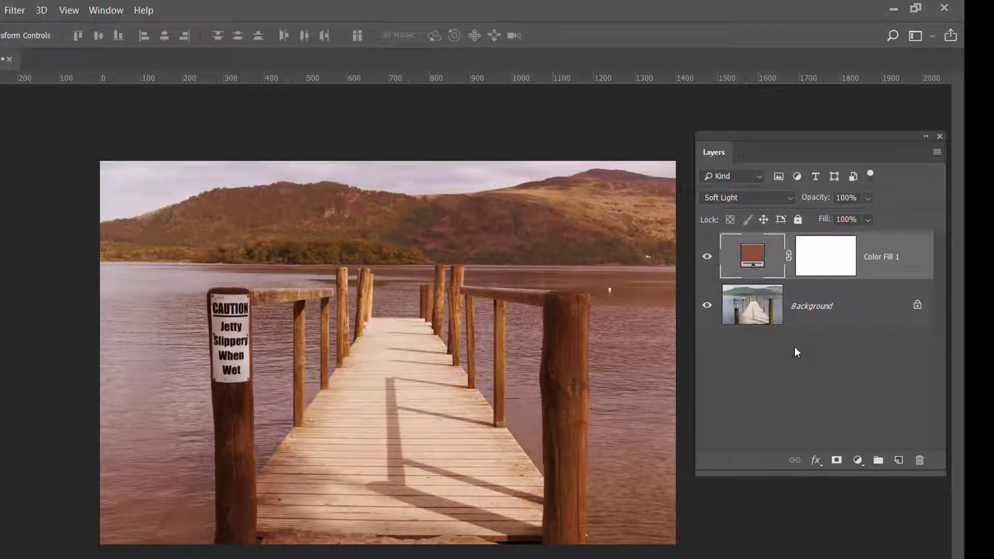
pyautogui.hotkey('shift', '+')
pyautogui.hotkey('shift', '+')
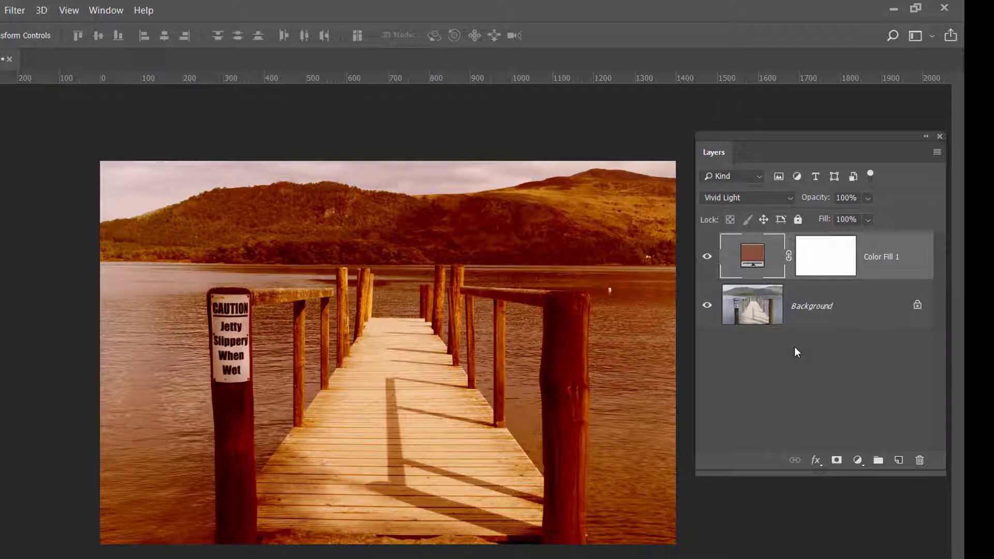
# - Continue through Linear Light, Pin Light, Difference and Exclusion, stopping on Subtract
pyautogui.hotkey('shift', '+')
pyautogui.hotkey('shift', '+')
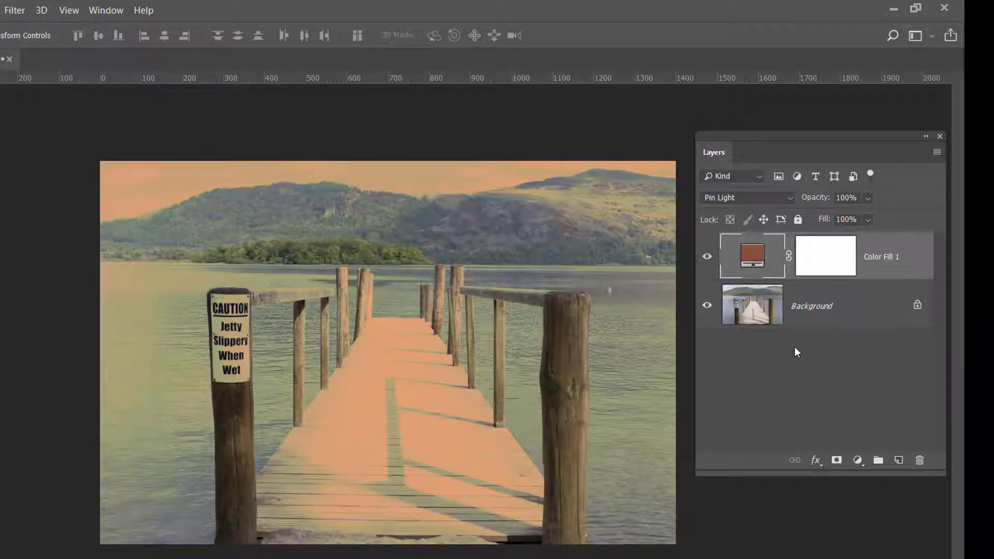
pyautogui.hotkey('shift', '+')
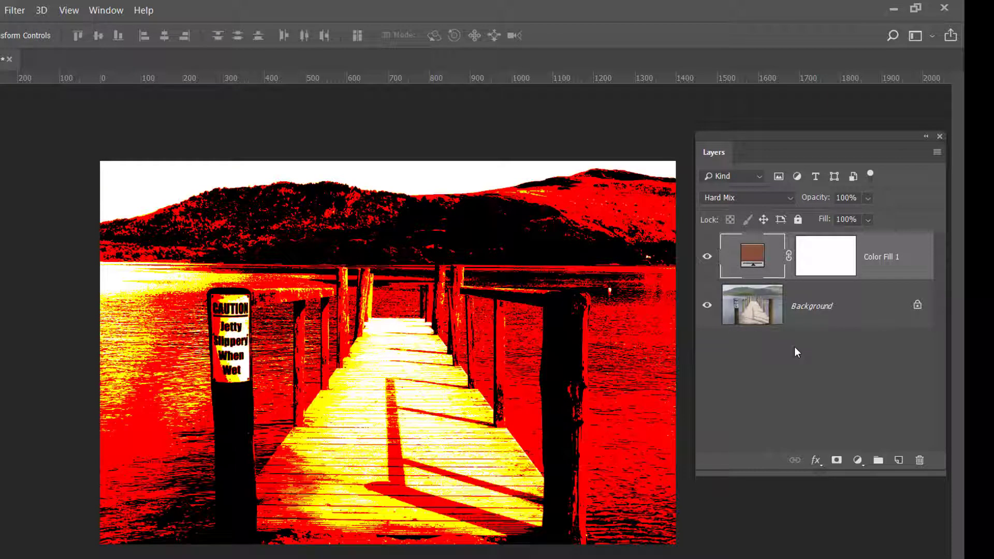
pyautogui.hotkey('shift', '+')
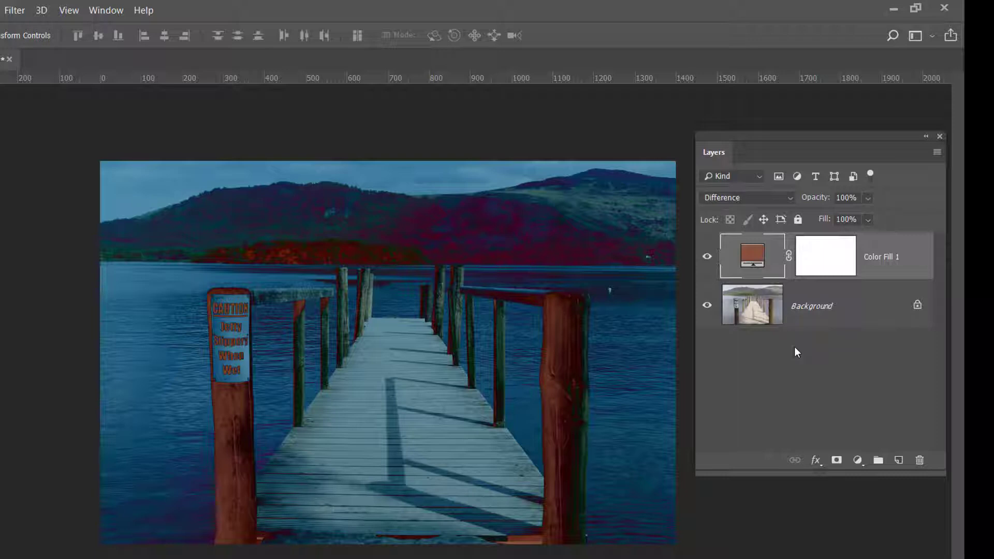
pyautogui.hotkey('shift', '+')
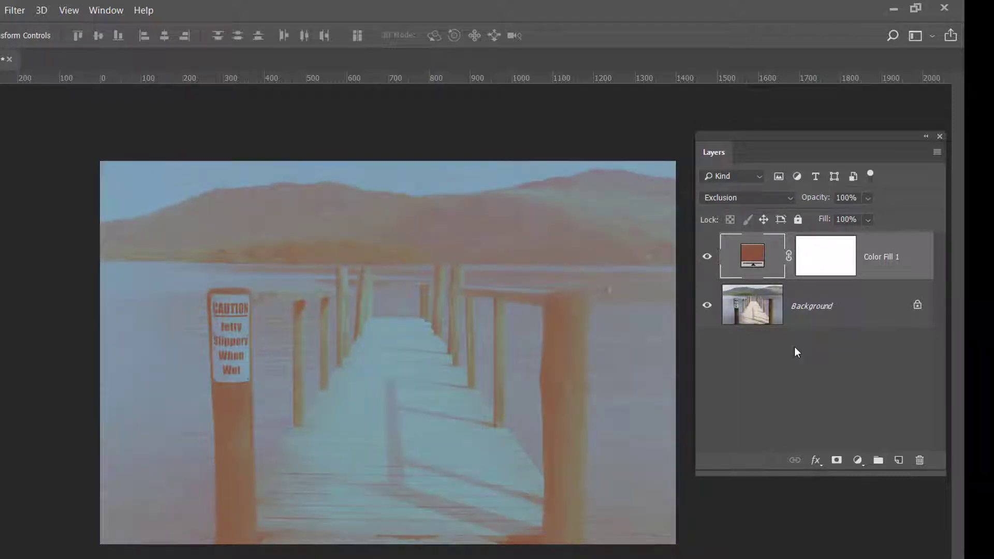
pyautogui.hotkey('shift', '+')
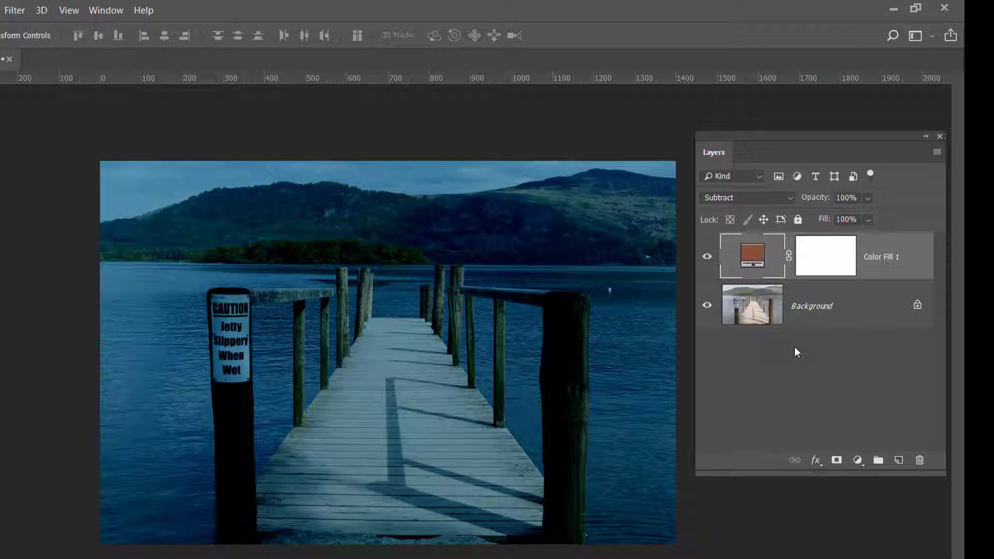
# - Hide all panels and the options bar with Tab to view the night-tinted jetty alone
pyautogui.press('Tab')
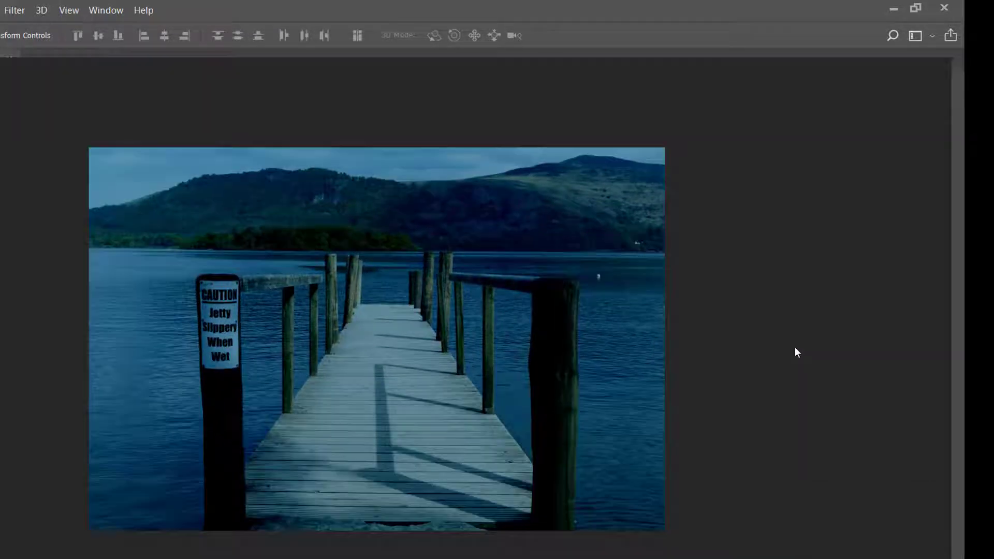